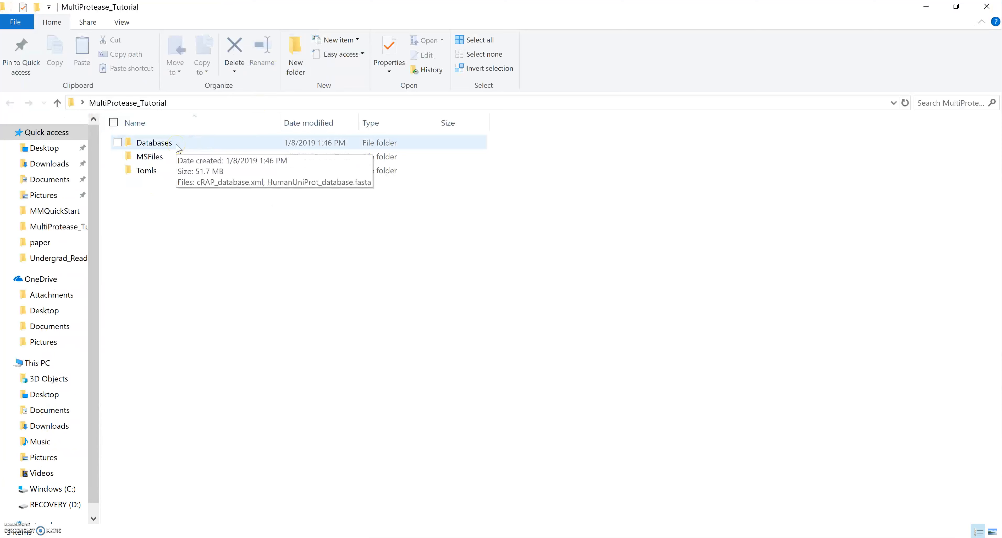
# Look through the tutorial's Databases and MSFiles folders.
pyautogui.doubleClick(173, 146)
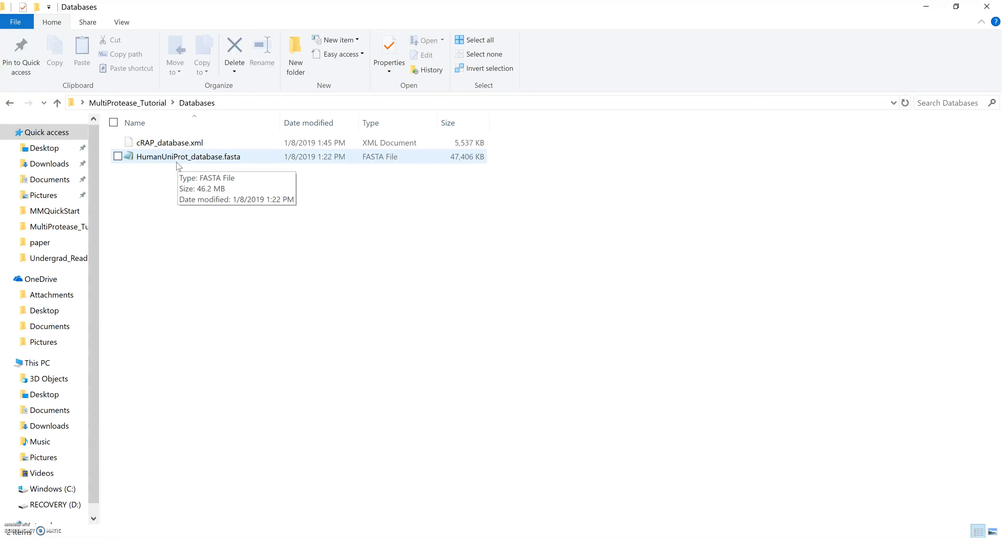
pyautogui.click(147, 103)
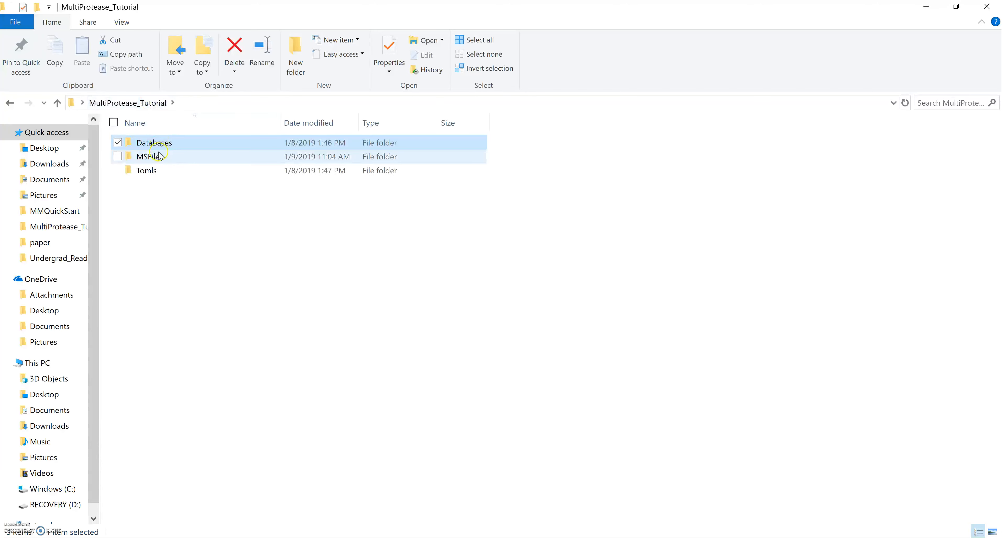
pyautogui.doubleClick(153, 160)
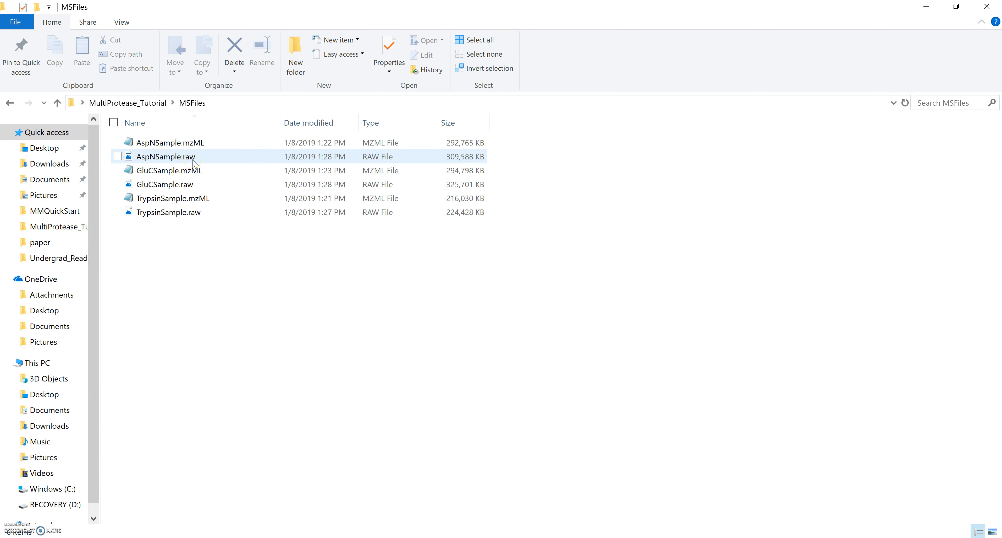
pyautogui.click(195, 146)
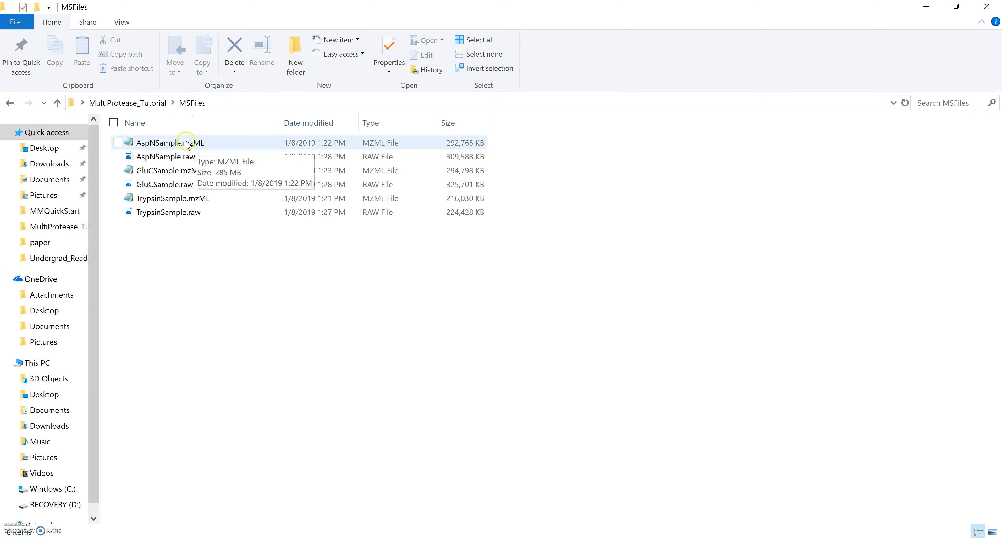
pyautogui.click(139, 106)
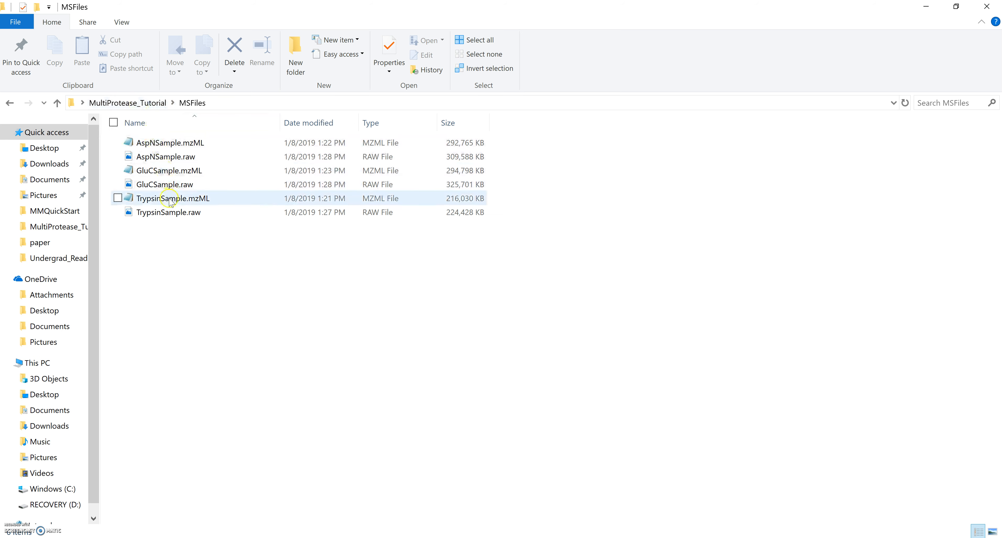
# Check the six TOML task files in the Tomls folder, then close File Explorer.
pyautogui.click(140, 106)
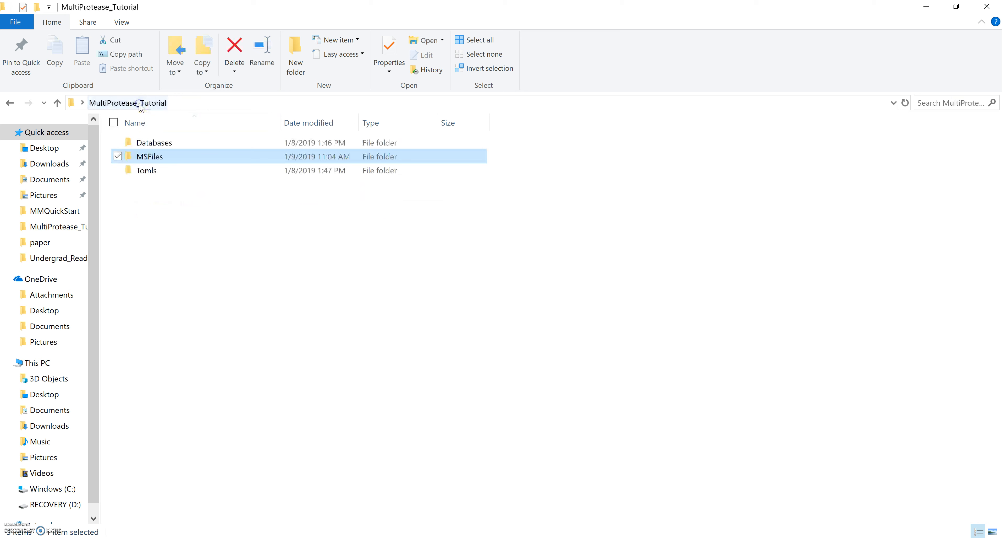
pyautogui.doubleClick(149, 175)
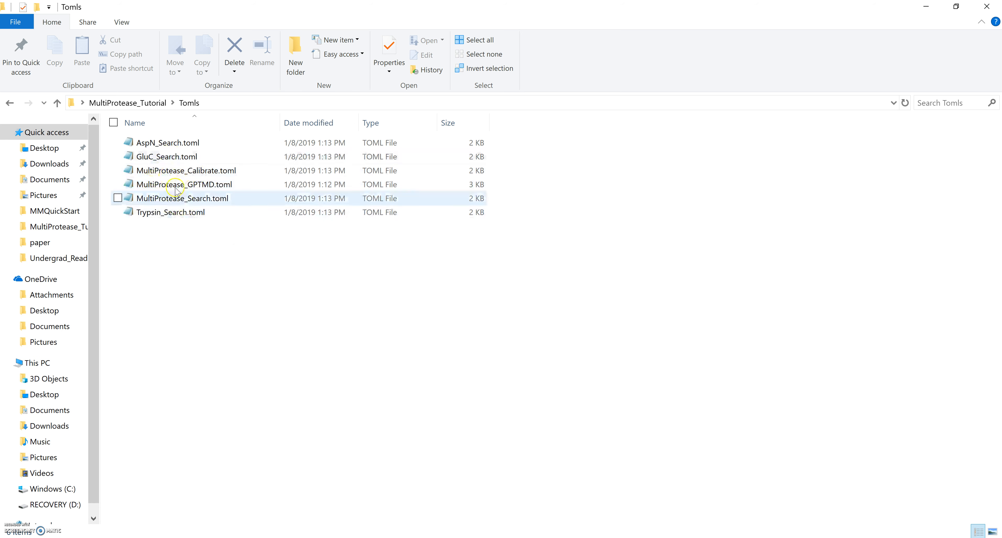
pyautogui.click(136, 103)
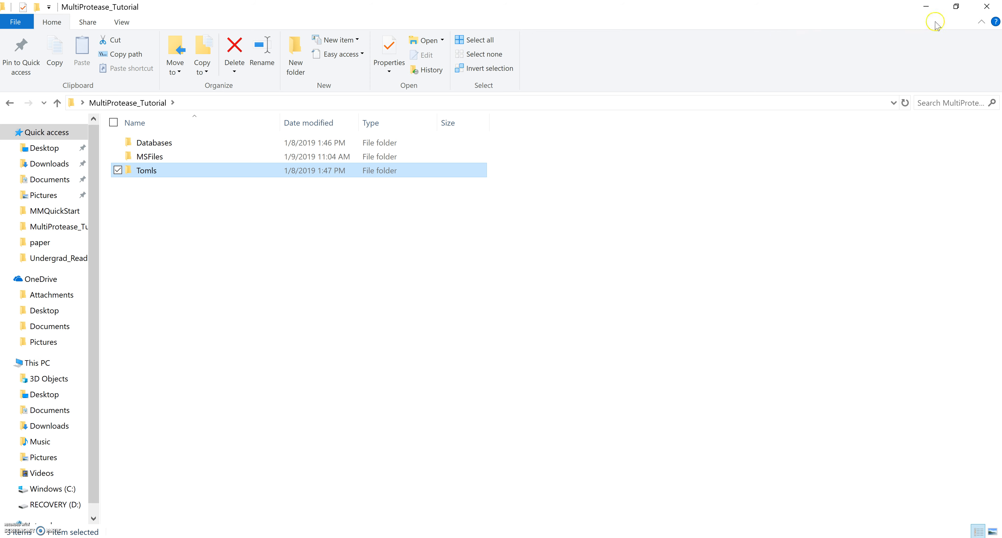
pyautogui.click(988, 6)
pyautogui.click(22, 17)
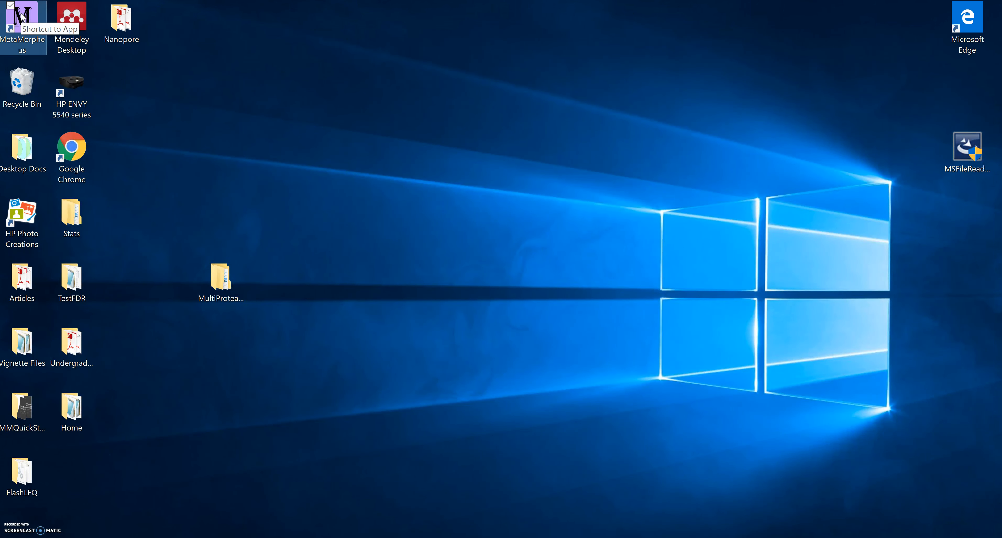
# Launch MetaMorpheus 0.0.290, decline the update, and open MultiProtease_Tutorial alongside it.
pyautogui.doubleClick(22, 17)
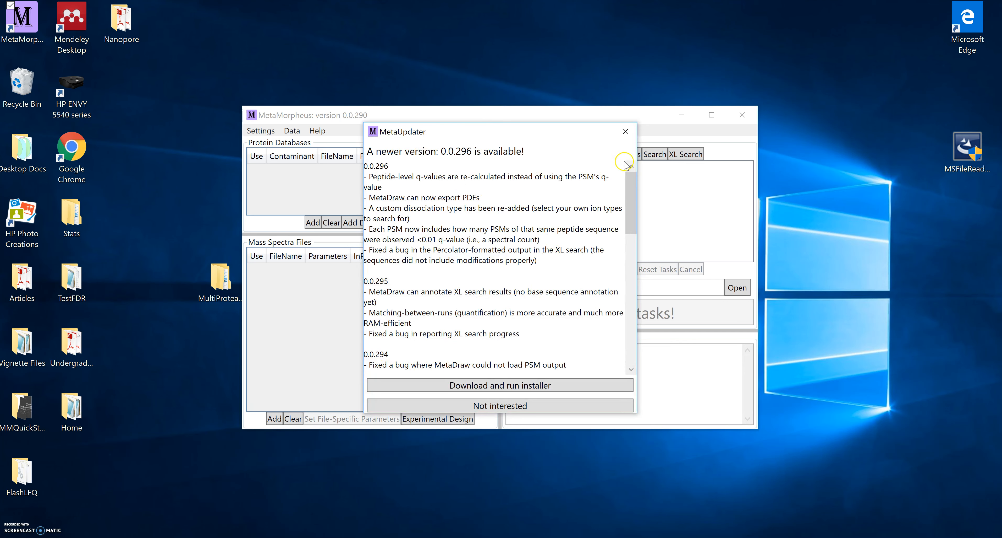
pyautogui.click(625, 131)
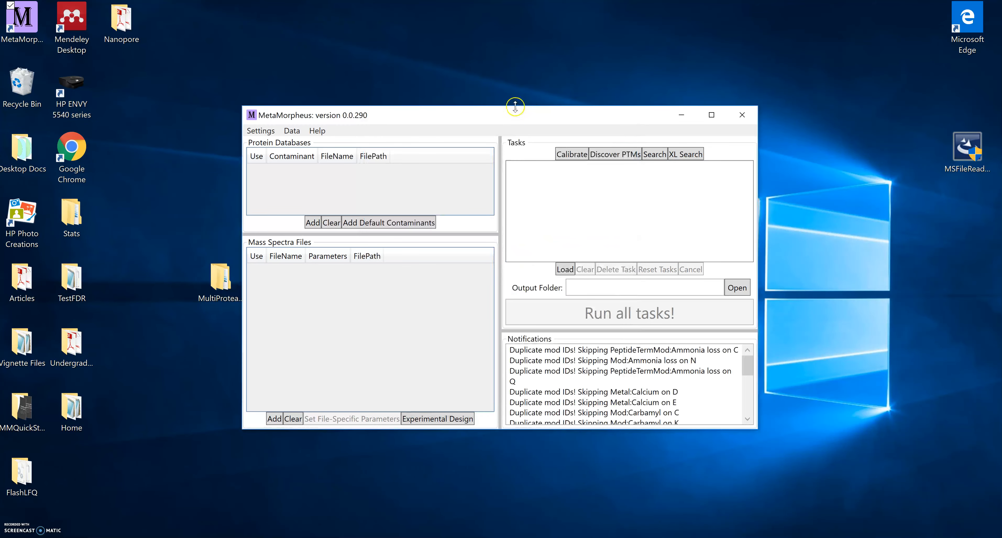
pyautogui.moveTo(514, 116); pyautogui.dragTo(695, 90)
pyautogui.doubleClick(212, 289)
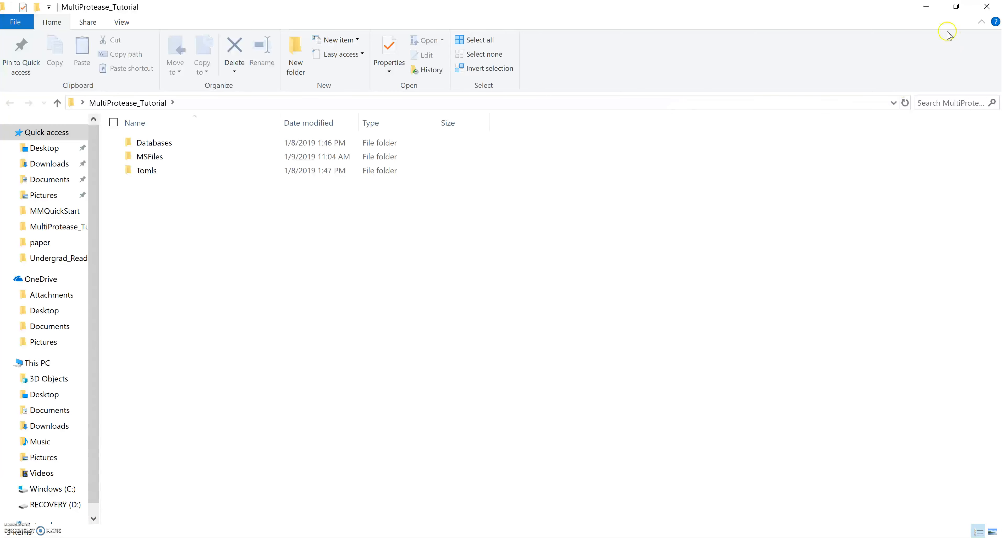
pyautogui.click(954, 12)
# Add cRAP_database.xml and HumanUniProt_database.fasta as protein databases.
pyautogui.doubleClick(164, 162)
pyautogui.click(138, 163)
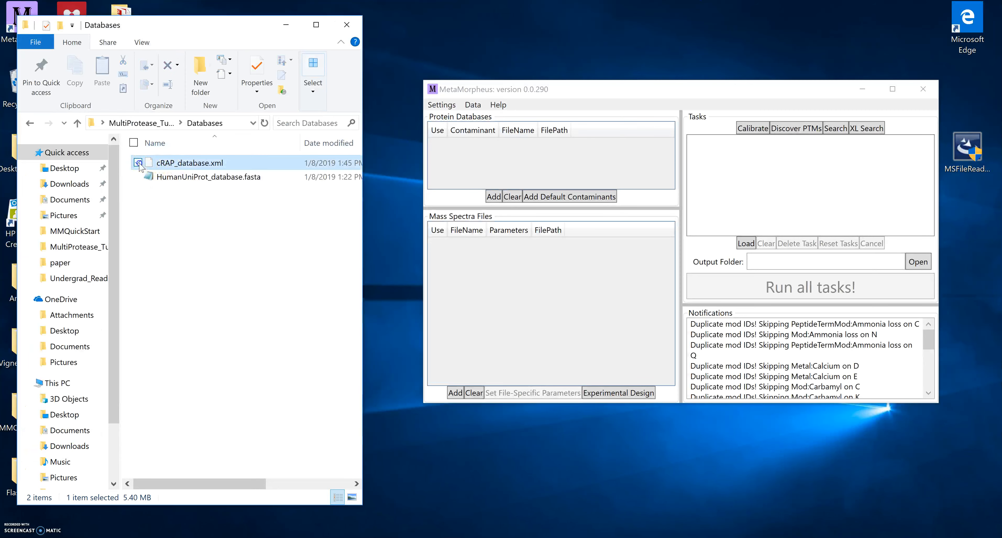
pyautogui.click(139, 176)
pyautogui.moveTo(174, 170); pyautogui.dragTo(479, 172)
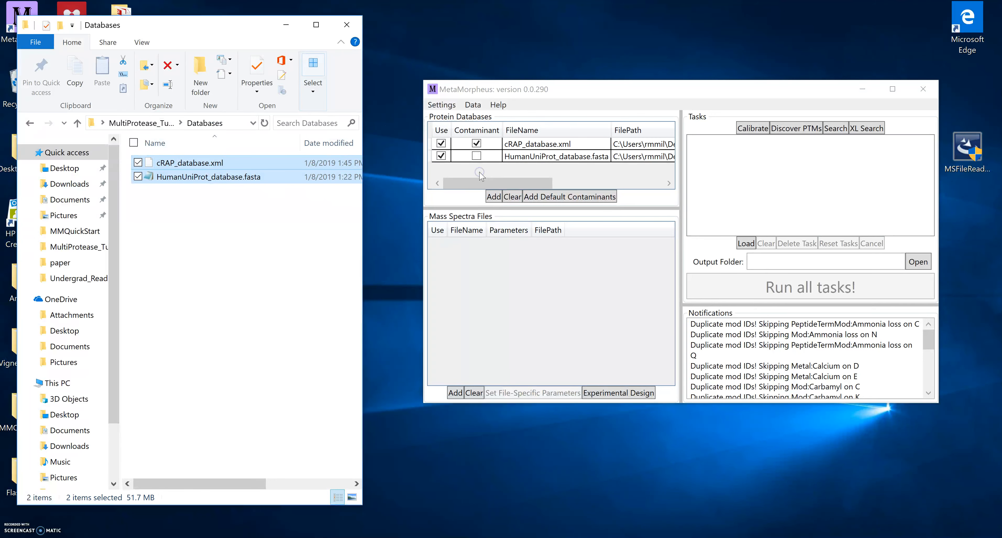
# Add AspNSample.raw, GluCSample.raw and TrypsinSample.raw from MSFiles as spectra files.
pyautogui.click(141, 123)
pyautogui.click(171, 159)
pyautogui.doubleClick(172, 177)
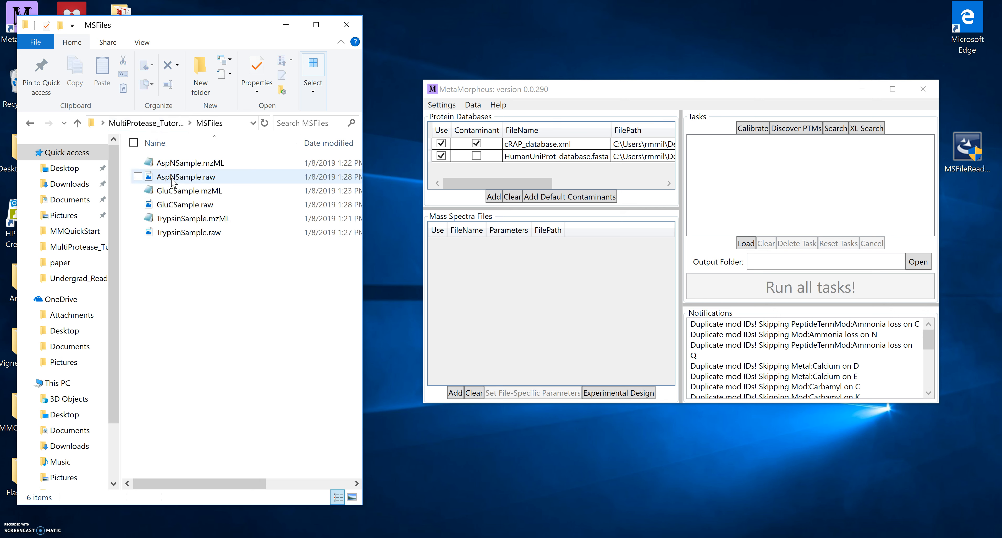
pyautogui.click(138, 176)
pyautogui.click(139, 204)
pyautogui.click(138, 231)
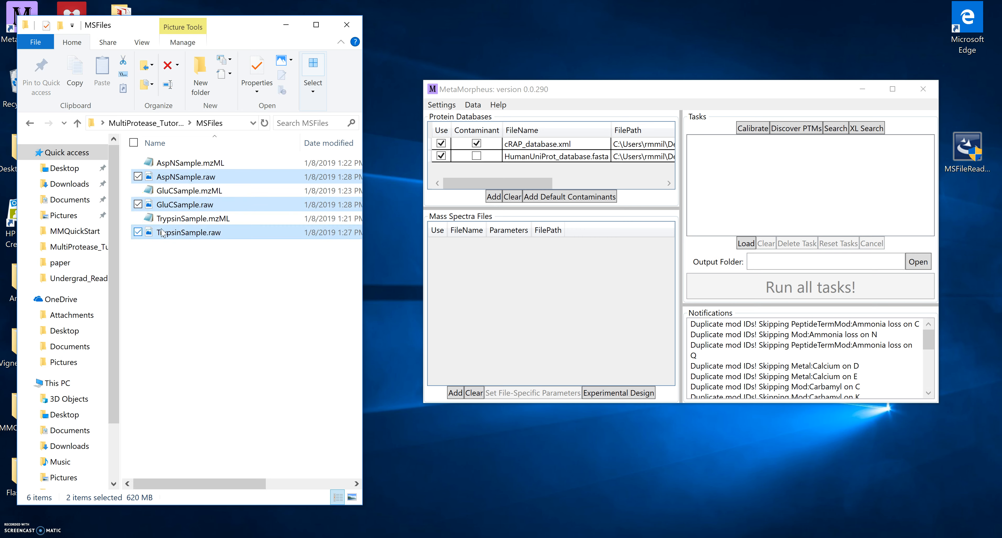
pyautogui.moveTo(178, 236); pyautogui.dragTo(469, 309)
pyautogui.click(347, 30)
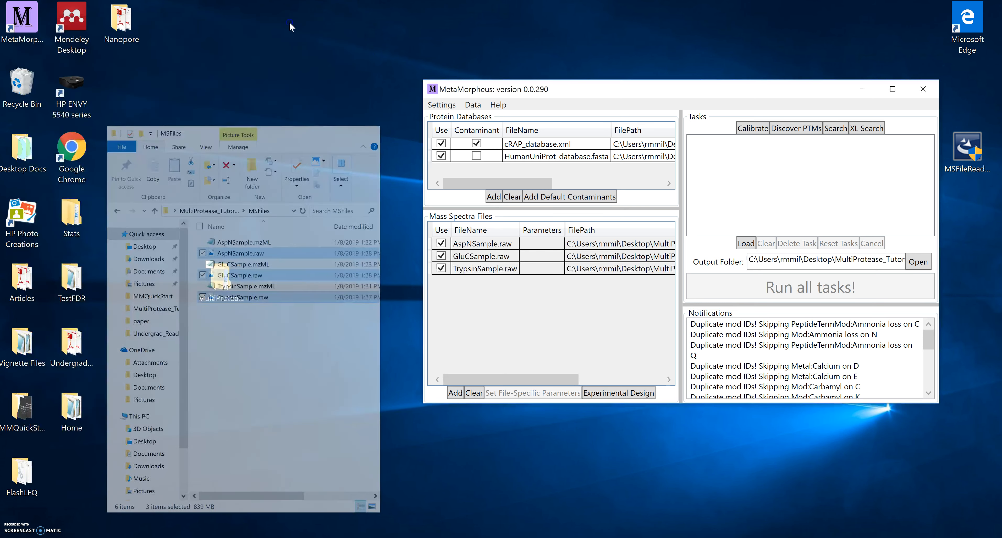
pyautogui.click(537, 245)
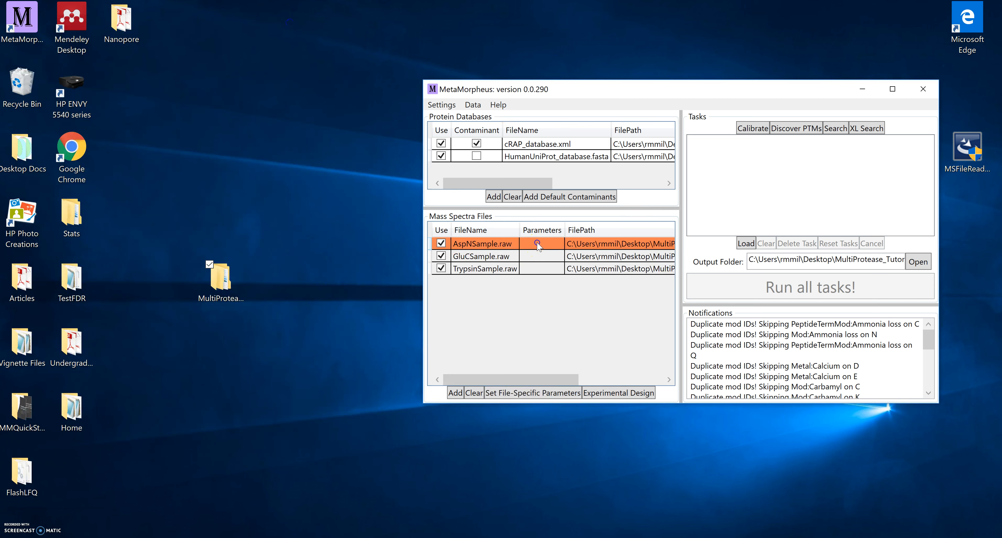
# Override AspNSample.raw's protease with Asp-N in its file-specific parameters and save.
pyautogui.click(562, 286)
pyautogui.click(533, 393)
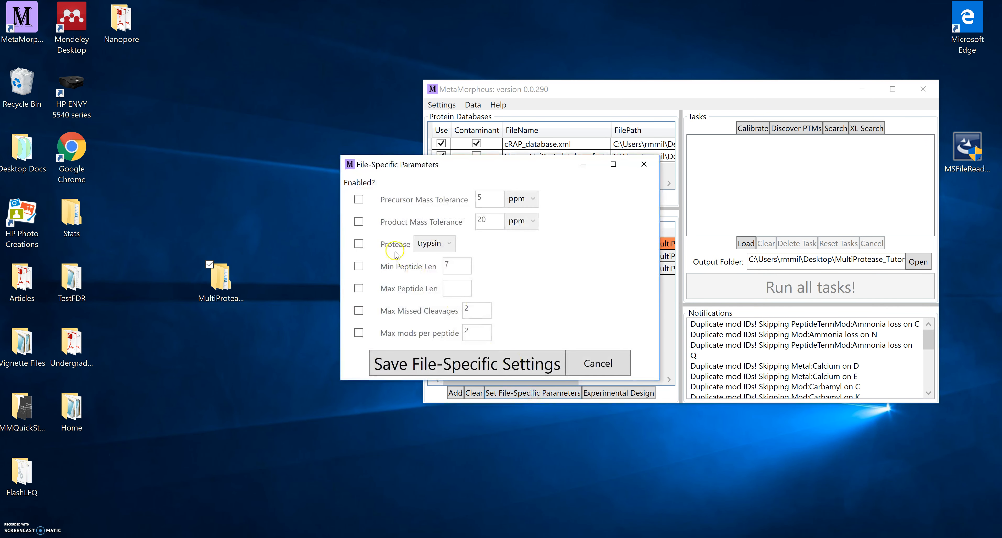
pyautogui.click(359, 243)
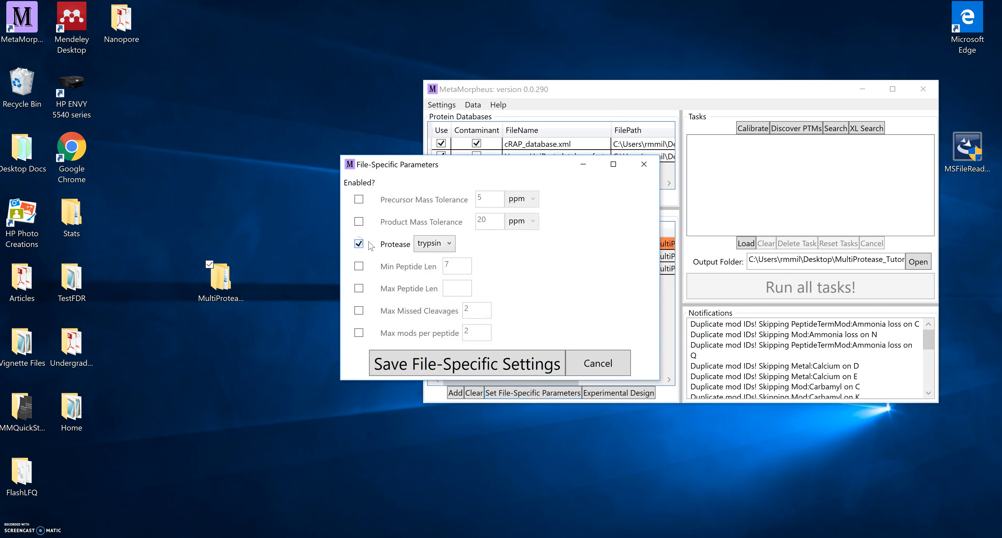
pyautogui.click(439, 243)
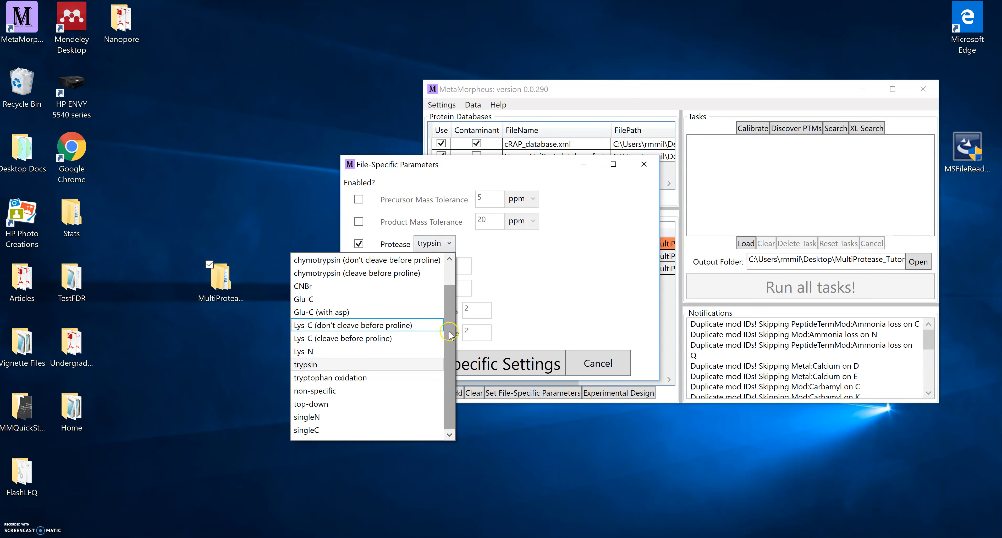
pyautogui.moveTo(450, 333); pyautogui.dragTo(450, 310)
pyautogui.click(337, 274)
pyautogui.click(491, 369)
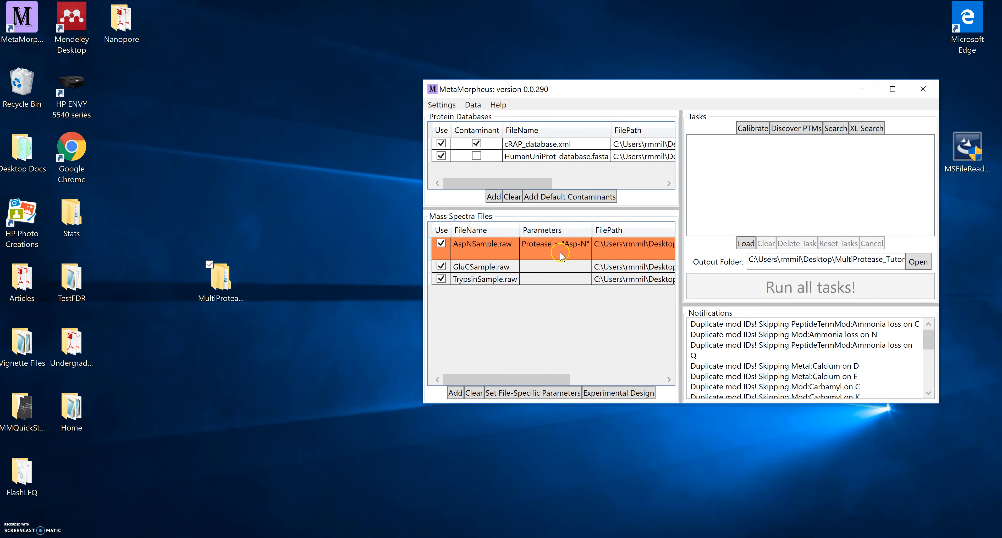
pyautogui.click(529, 267)
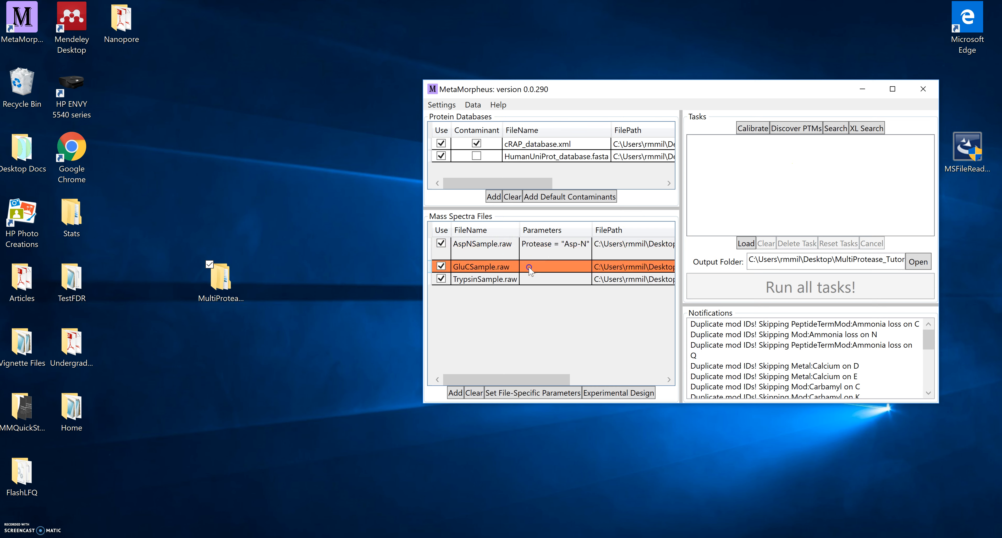
# Give GluCSample.raw a file-specific protease of Glu-C (with asp).
pyautogui.click(528, 392)
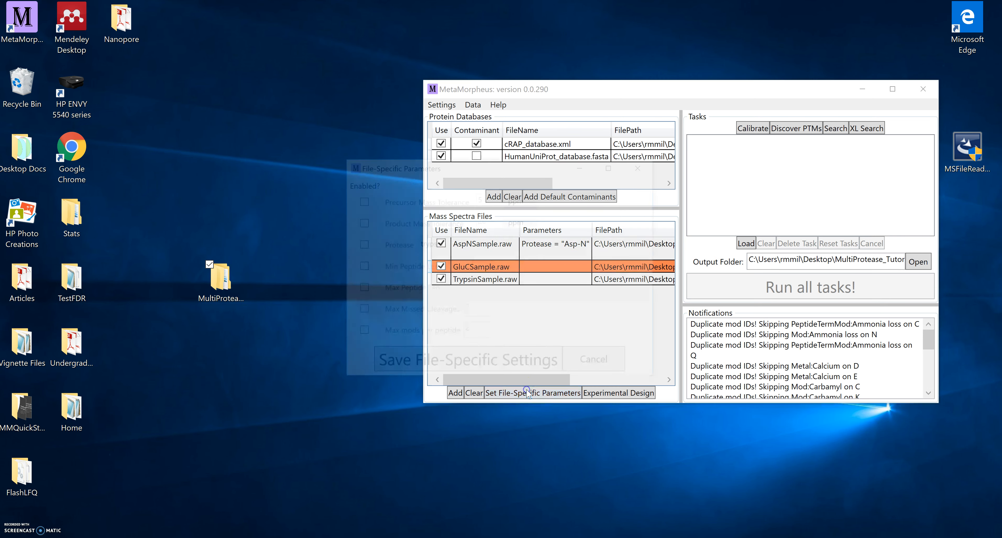
pyautogui.click(358, 243)
pyautogui.click(428, 244)
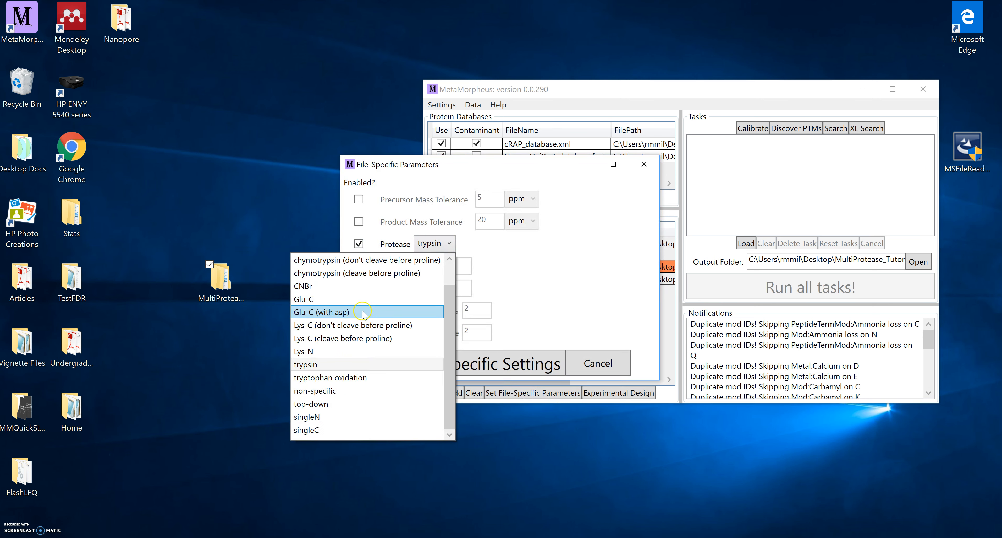
pyautogui.click(366, 312)
pyautogui.click(464, 365)
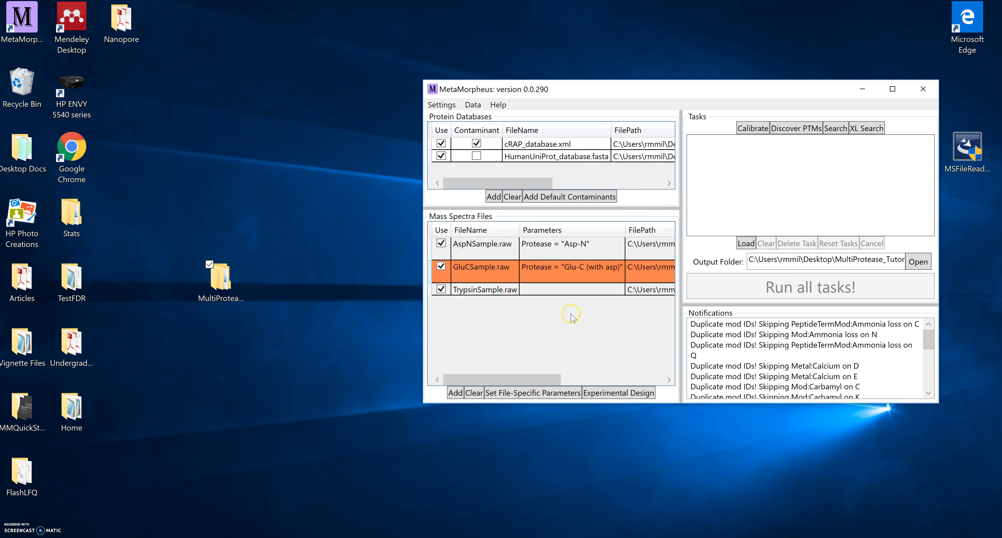
# Give TrypsinSample.raw a file-specific protease of trypsin.
pyautogui.click(566, 287)
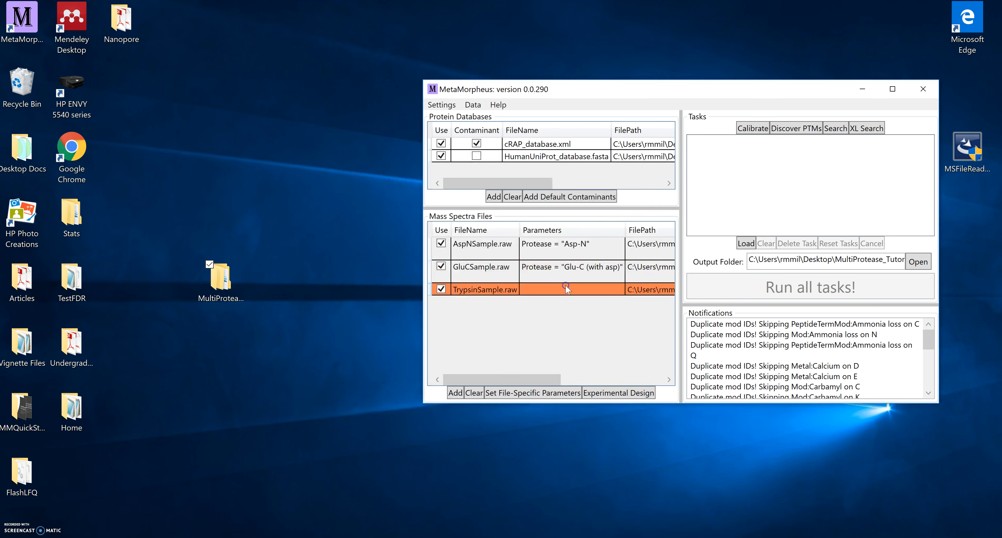
pyautogui.click(547, 392)
pyautogui.click(358, 243)
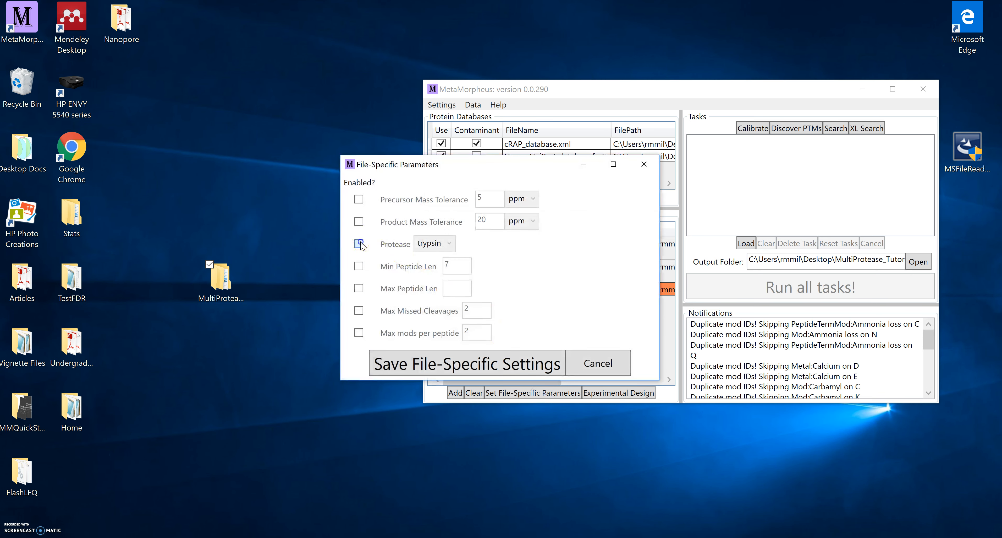
pyautogui.click(467, 366)
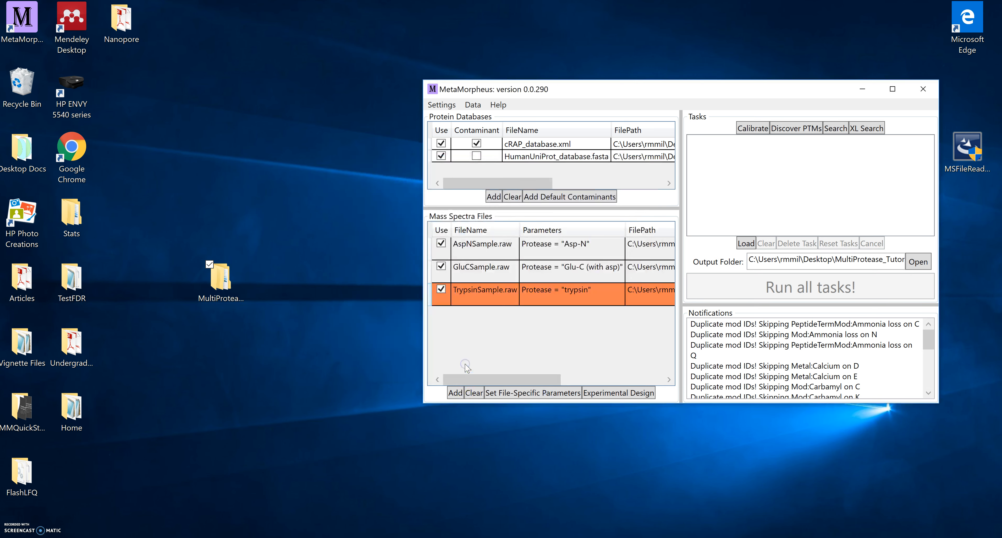
pyautogui.doubleClick(215, 269)
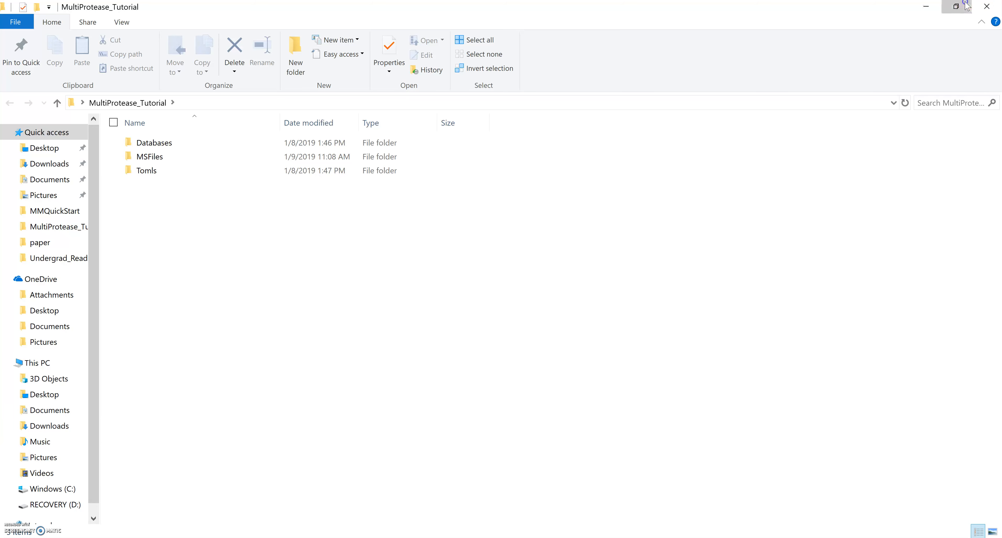
# Load MultiProtease_Calibrate, MultiProtease_GPTMD and MultiProtease_Search .toml files as three tasks.
pyautogui.click(966, 5)
pyautogui.doubleClick(180, 207)
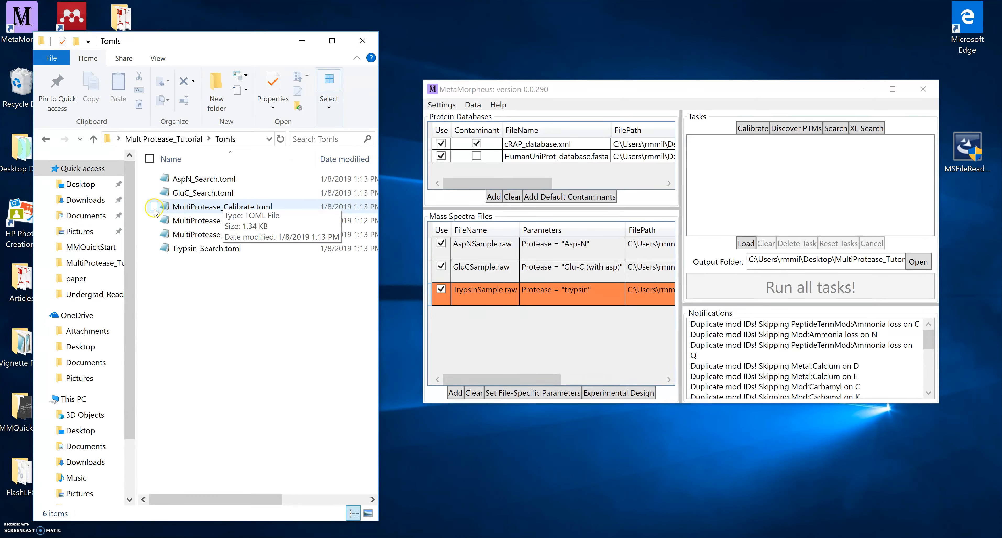
pyautogui.click(154, 207)
pyautogui.click(154, 220)
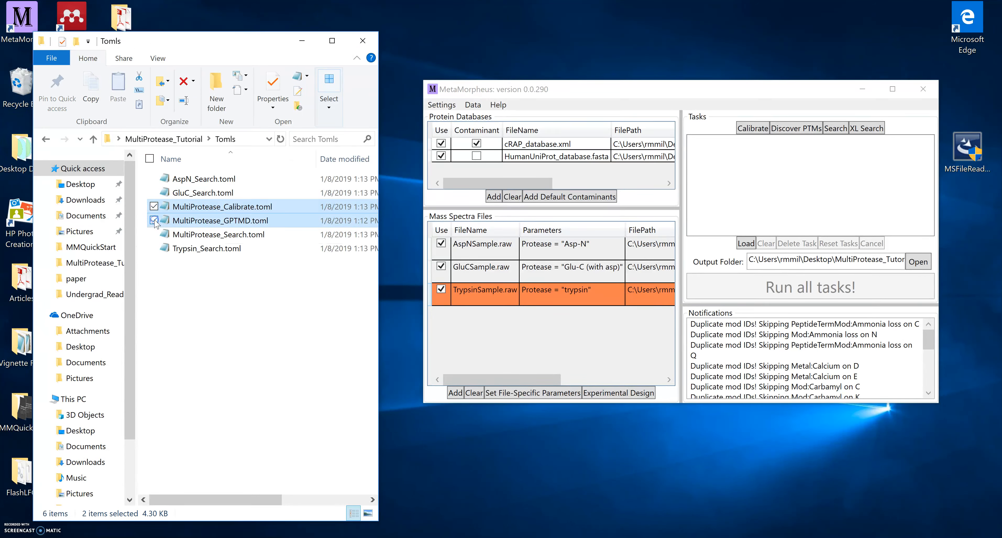
pyautogui.click(155, 234)
pyautogui.moveTo(214, 218); pyautogui.dragTo(718, 204)
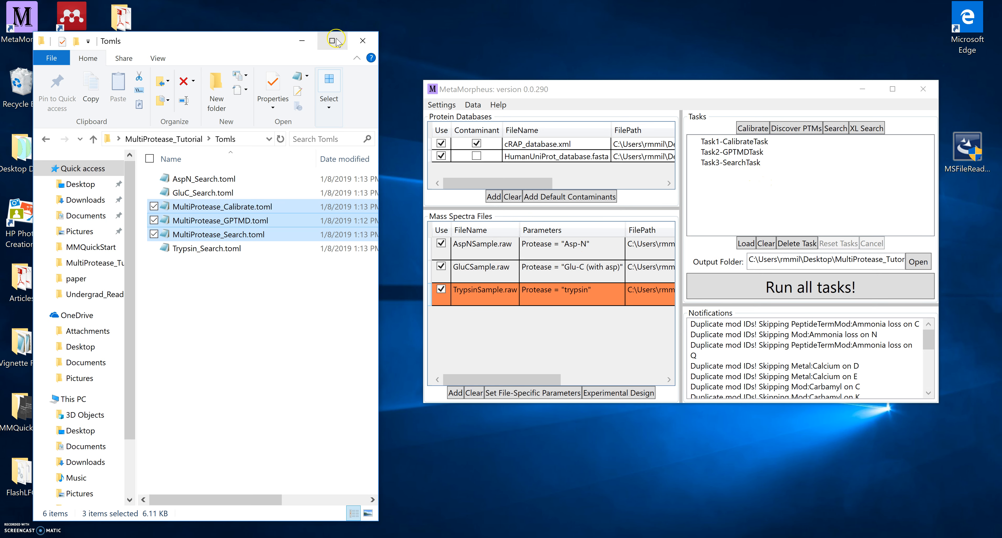
pyautogui.click(362, 42)
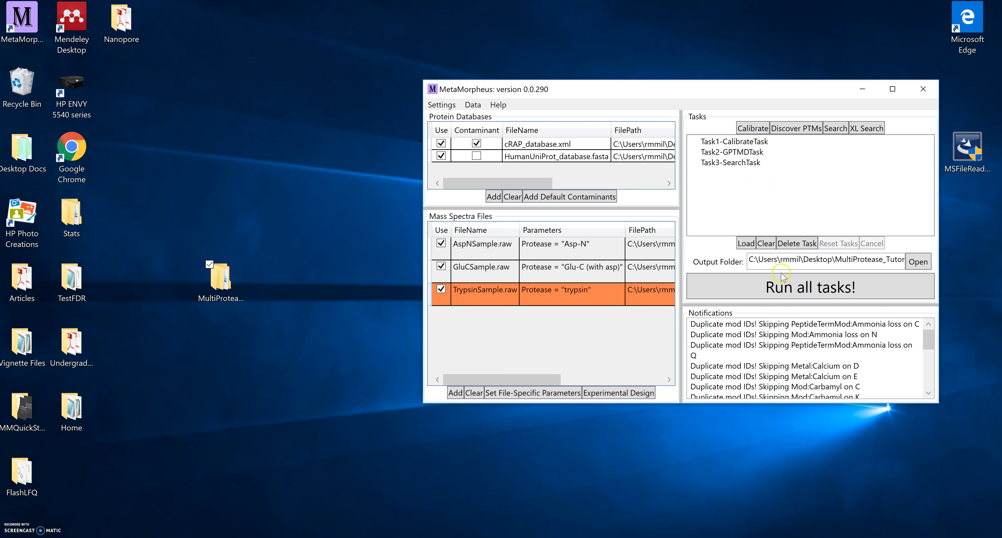
pyautogui.click(778, 289)
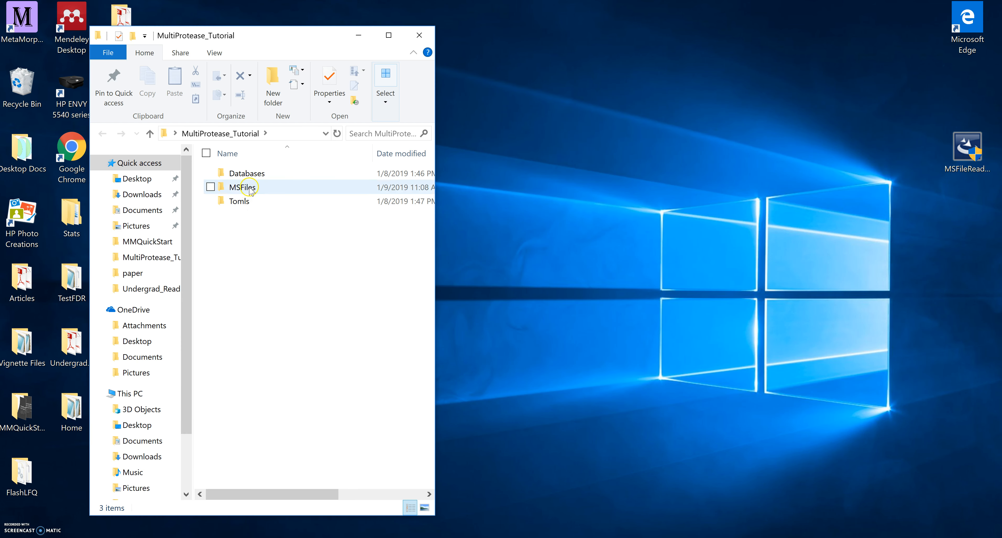
pyautogui.click(249, 188)
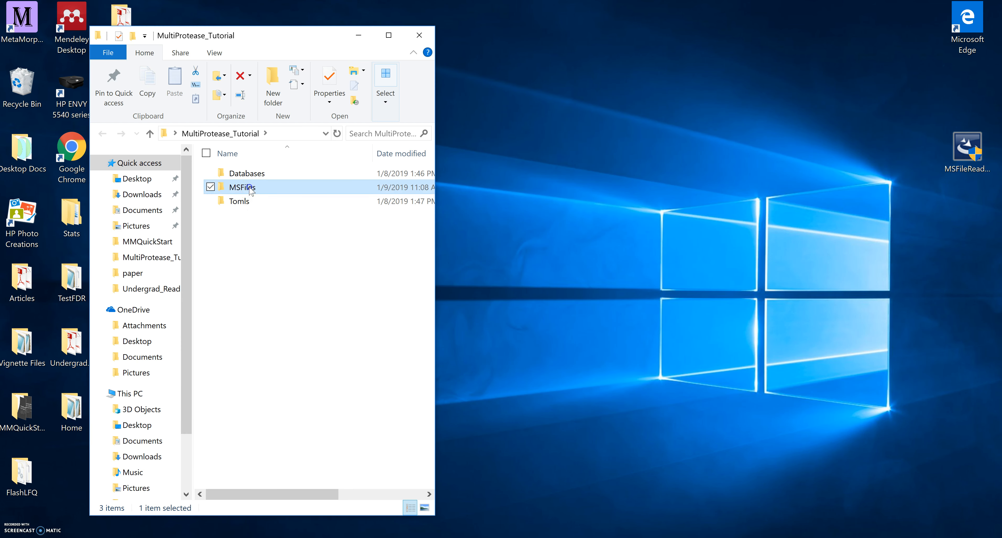
pyautogui.doubleClick(250, 188)
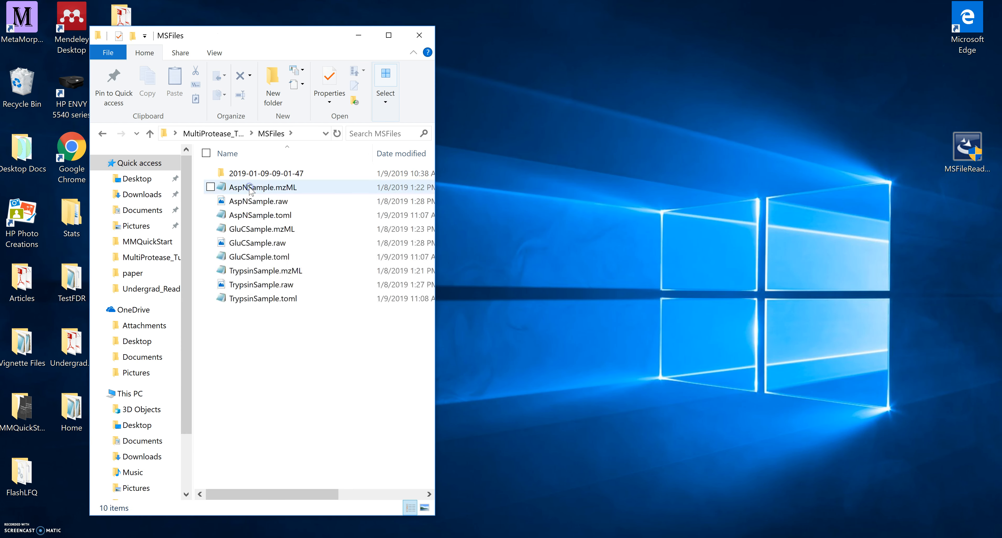
pyautogui.doubleClick(282, 175)
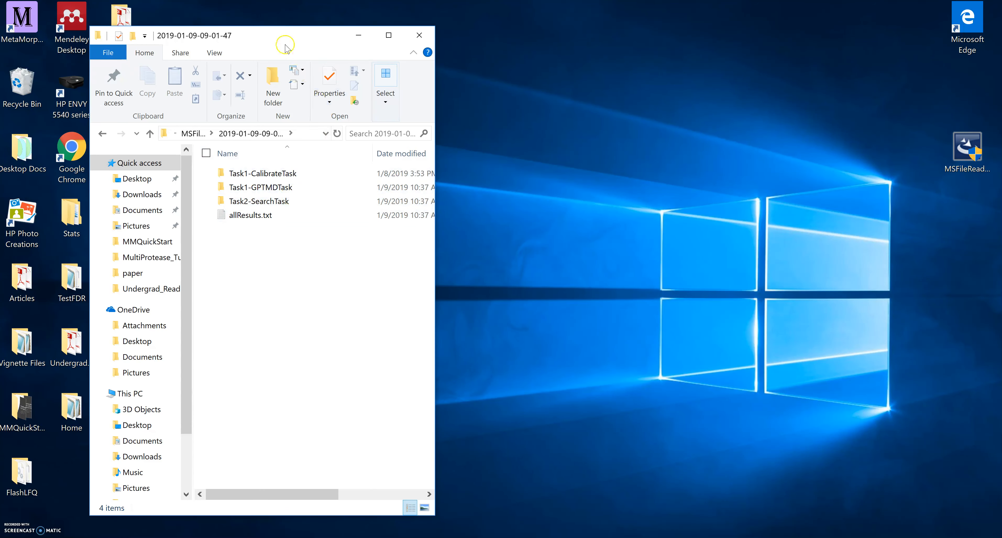
pyautogui.moveTo(286, 46); pyautogui.dragTo(780, 34)
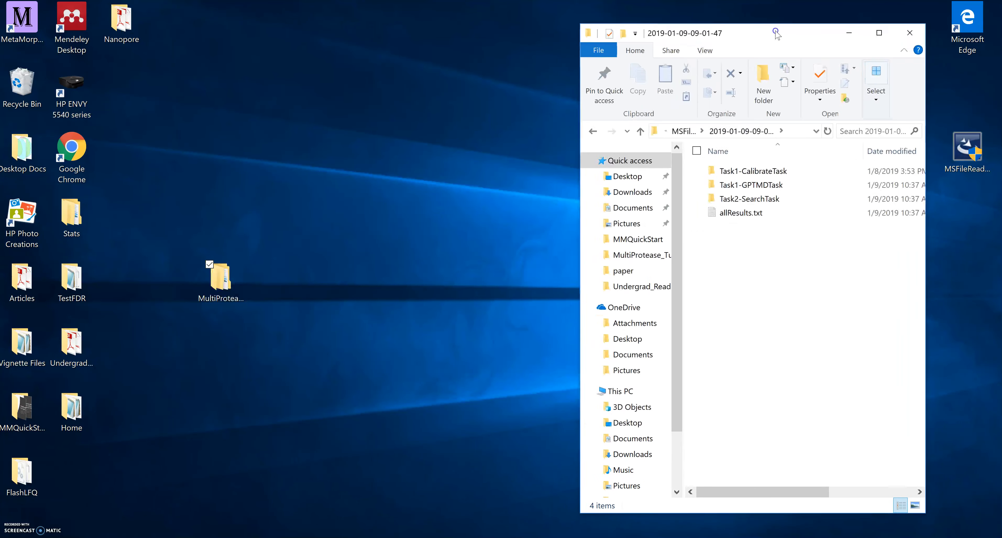
# Relaunch MetaMorpheus and dismiss the MetaUpdater dialog.
pyautogui.click(32, 16)
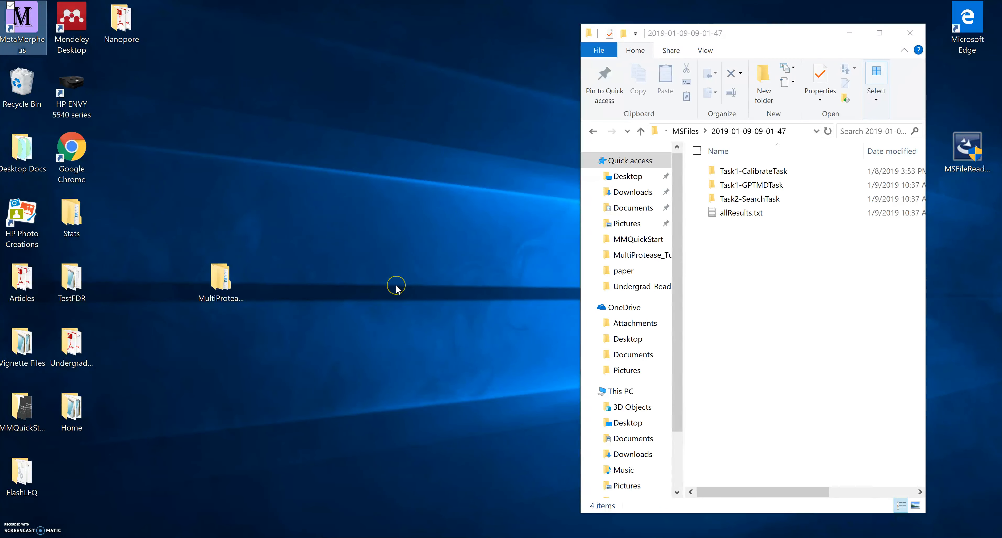
pyautogui.press('Return')
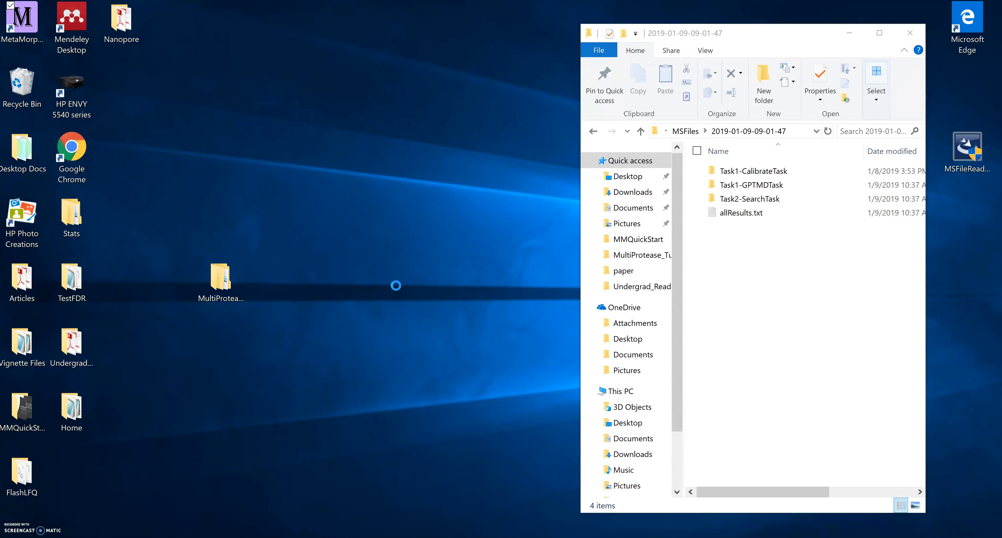
pyautogui.click(626, 131)
pyautogui.moveTo(530, 115); pyautogui.dragTo(335, 101)
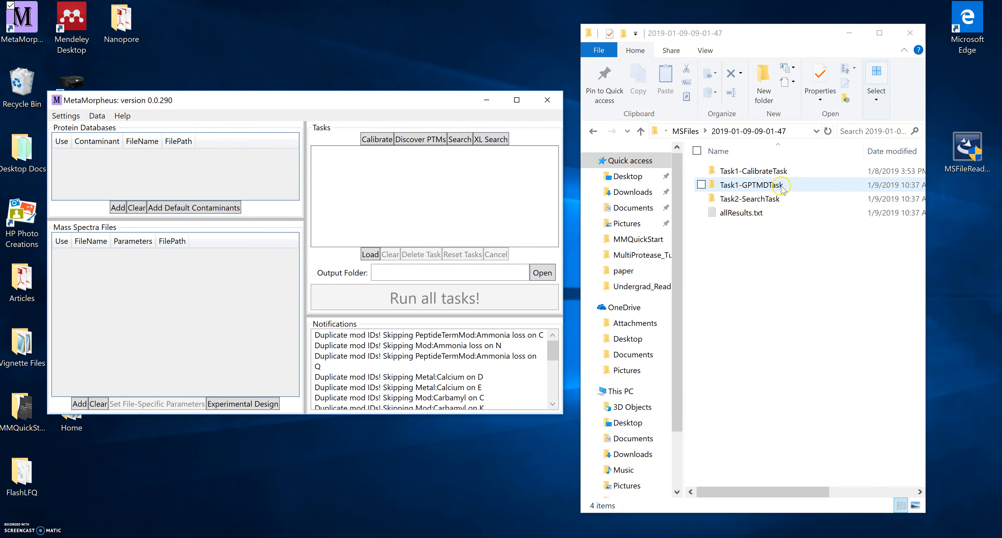
# Add cRAP_databaseGPTMD.xml and HumanUniProt_databaseGPTMD.xml from Task1-GPTMDTask as protein databases.
pyautogui.doubleClick(782, 186)
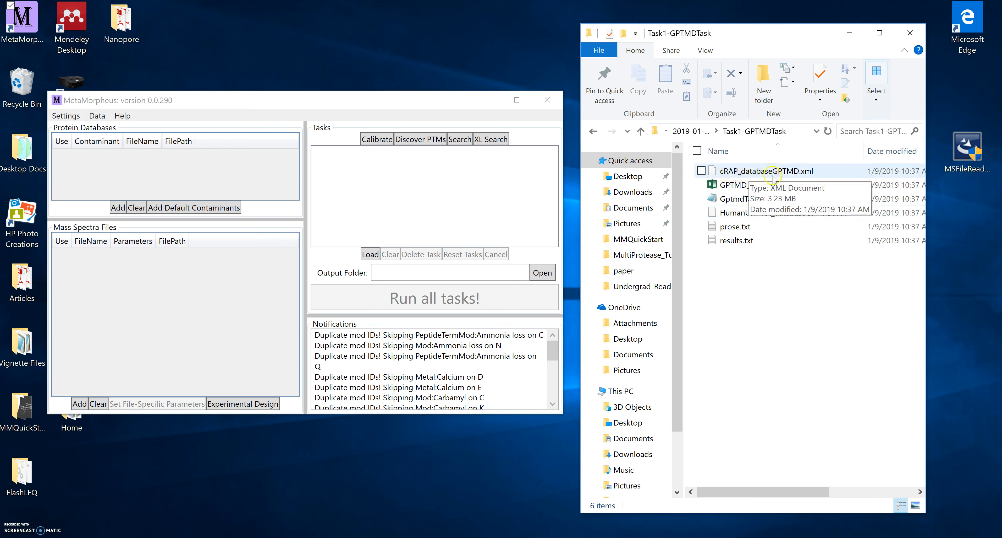
pyautogui.moveTo(785, 174); pyautogui.dragTo(235, 175)
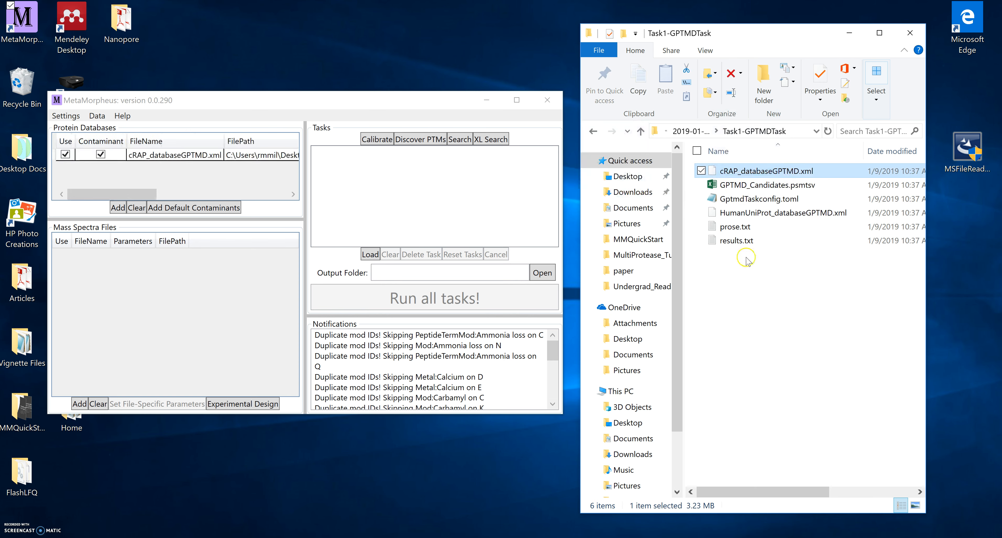
pyautogui.moveTo(757, 215); pyautogui.dragTo(214, 171)
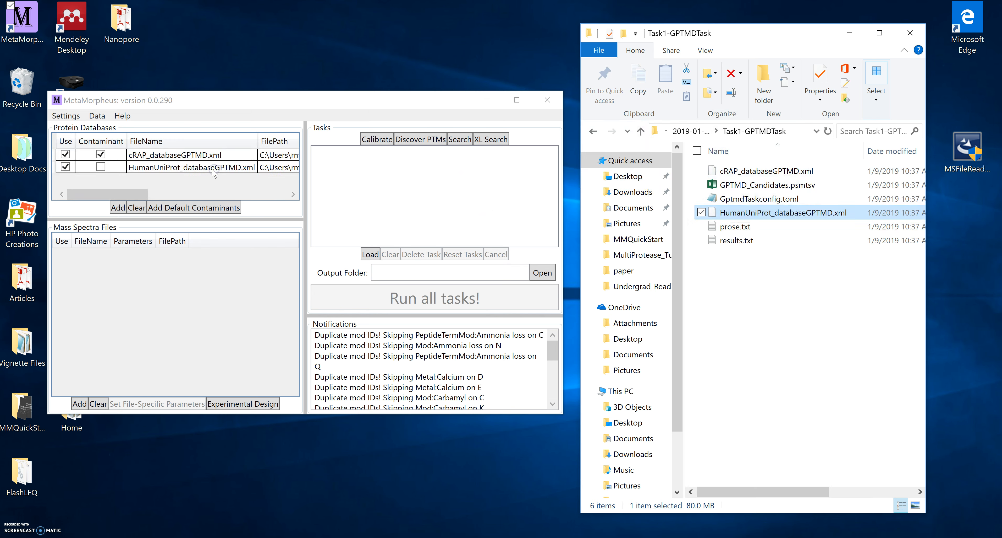
pyautogui.click(595, 132)
pyautogui.click(765, 174)
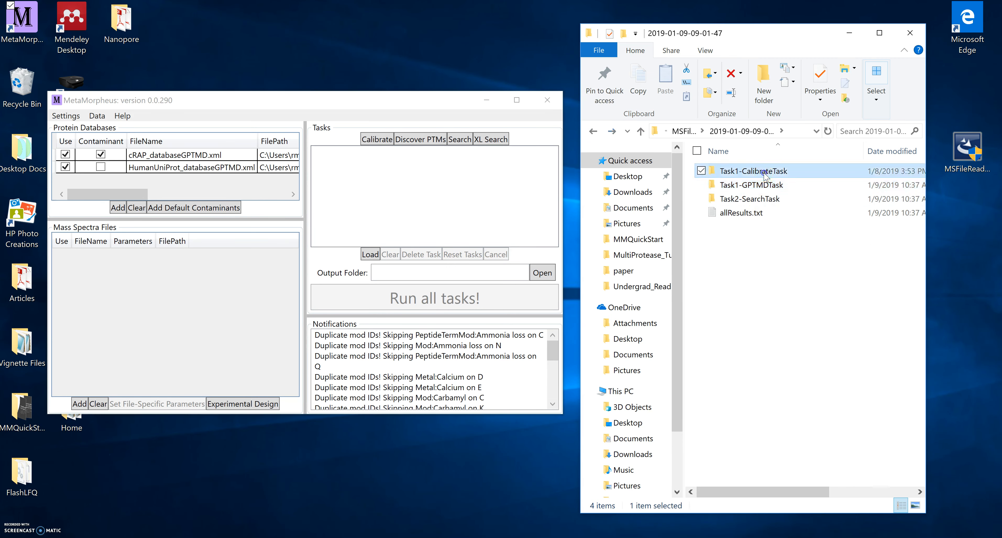
# Add AspNSample-calib.mzML from Task1-CalibrateTask as the spectra file.
pyautogui.doubleClick(765, 174)
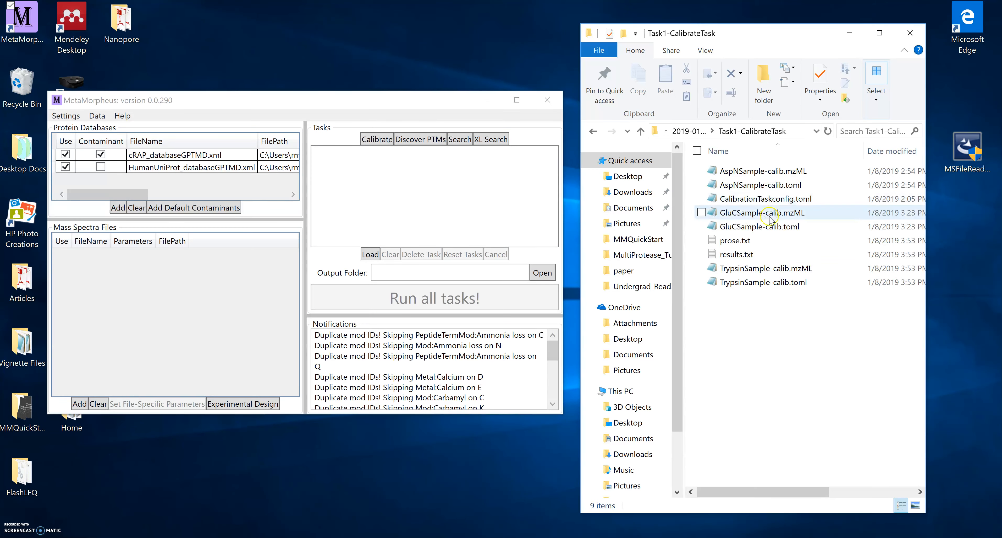
pyautogui.moveTo(749, 172); pyautogui.dragTo(189, 309)
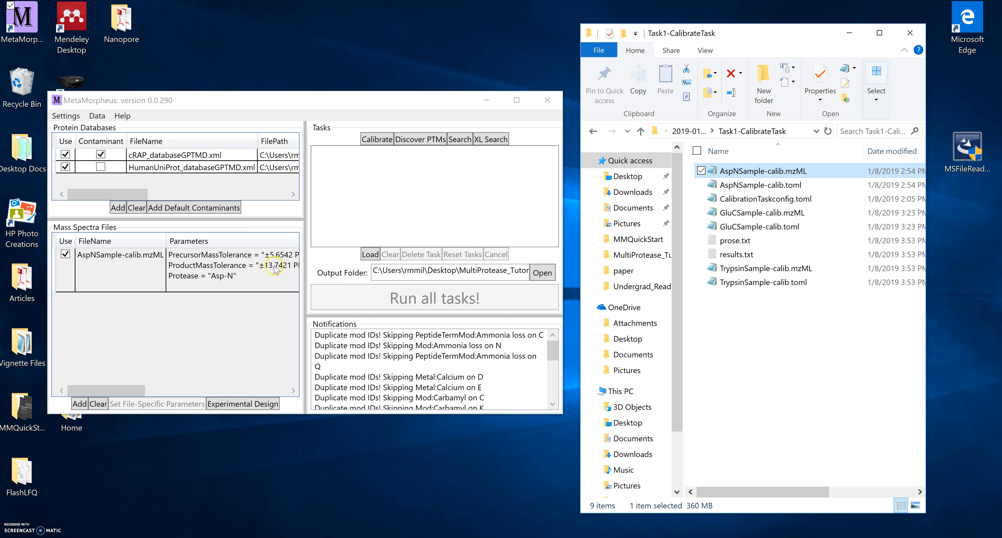
pyautogui.click(849, 33)
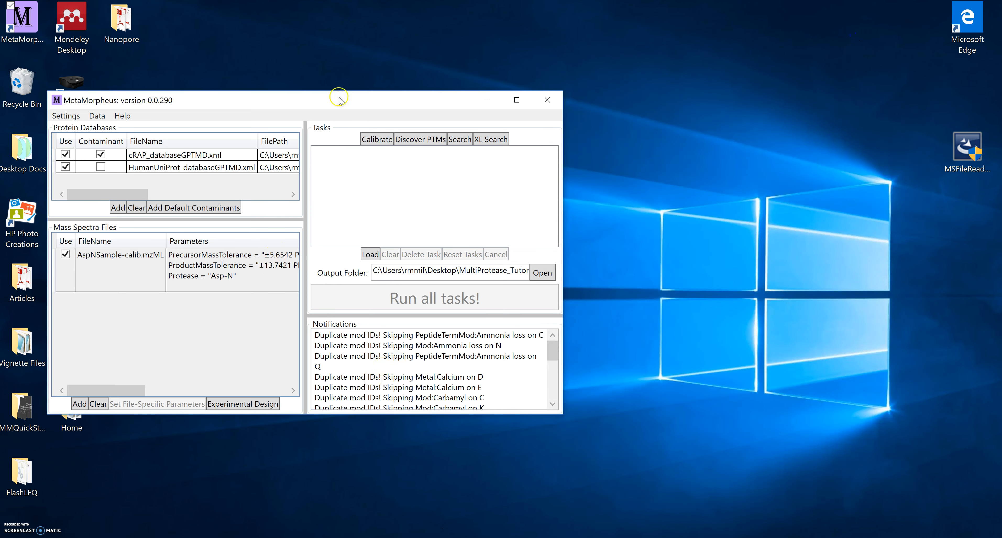
pyautogui.moveTo(325, 95); pyautogui.dragTo(483, 96)
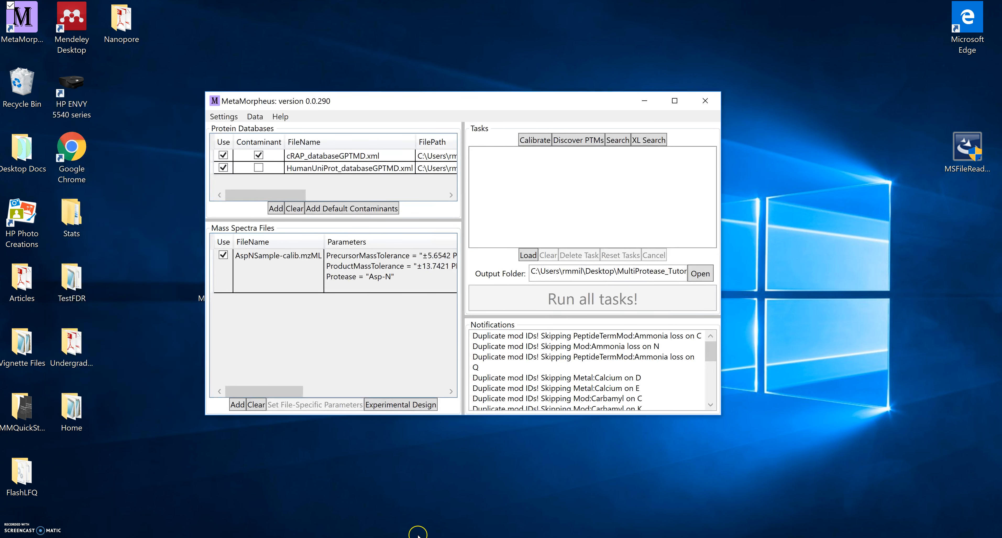
# Deselect the three MultiProtease TOMLs and load AspN_Search.toml as Task1-SearchTask.
pyautogui.click(433, 537)
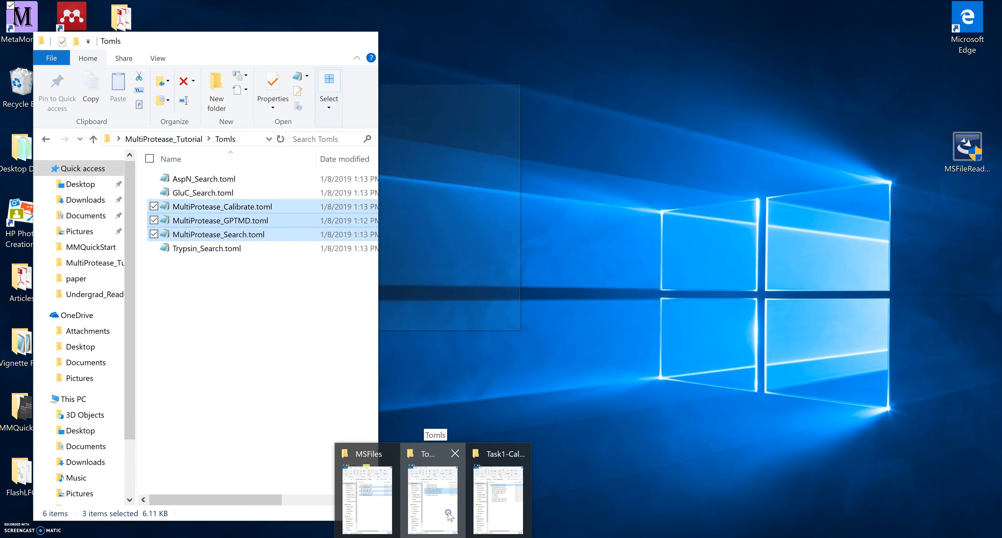
pyautogui.click(447, 516)
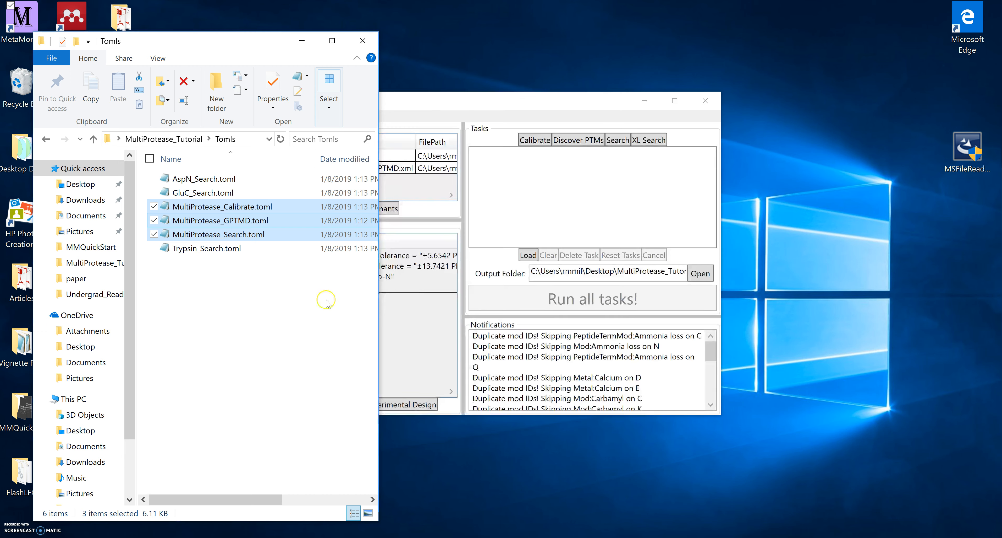
pyautogui.moveTo(235, 45); pyautogui.dragTo(831, 37)
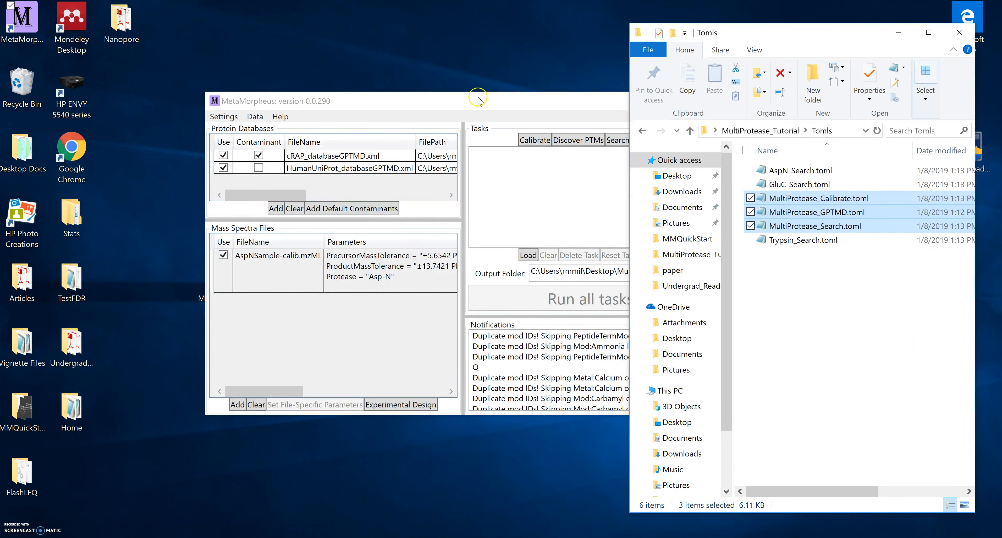
pyautogui.moveTo(478, 101); pyautogui.dragTo(331, 91)
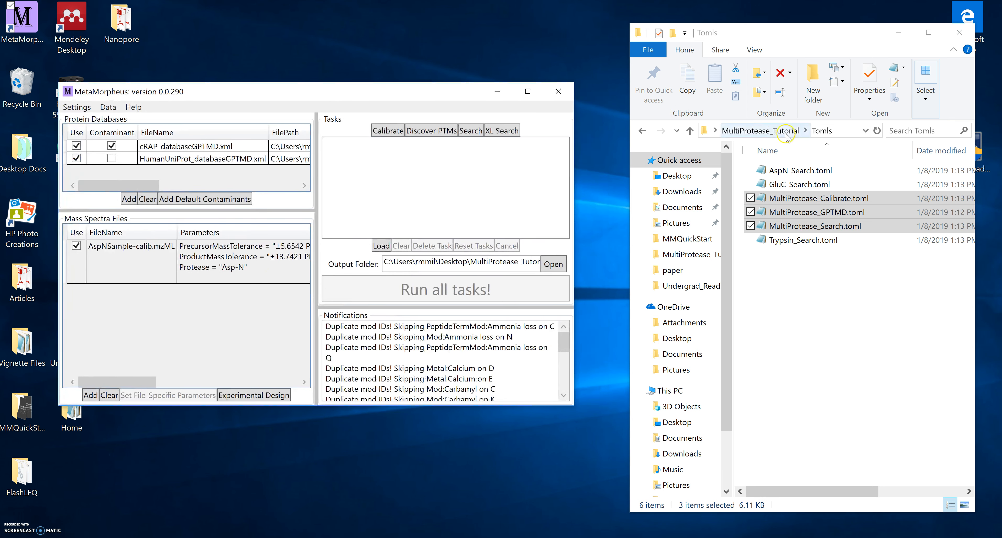
pyautogui.click(751, 197)
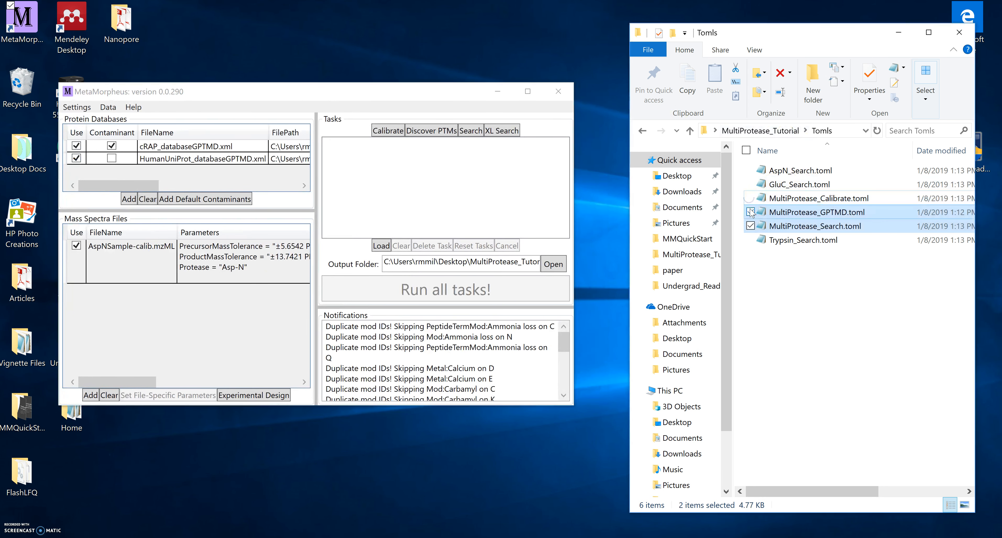
pyautogui.click(751, 212)
pyautogui.click(750, 226)
pyautogui.moveTo(796, 170); pyautogui.dragTo(496, 194)
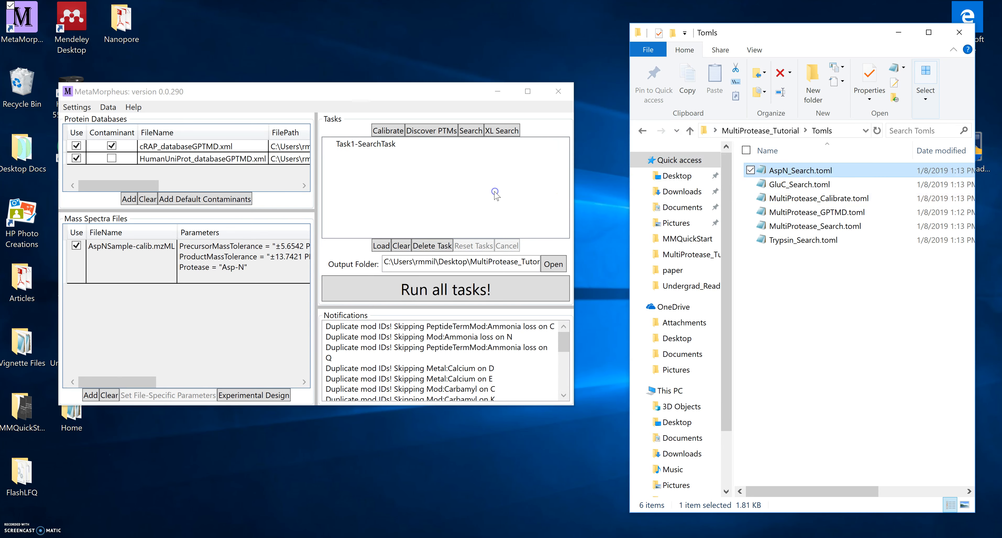
# Launch the AspN search task on the calibrated Asp-N file against the GPTMD databases.
pyautogui.click(461, 288)
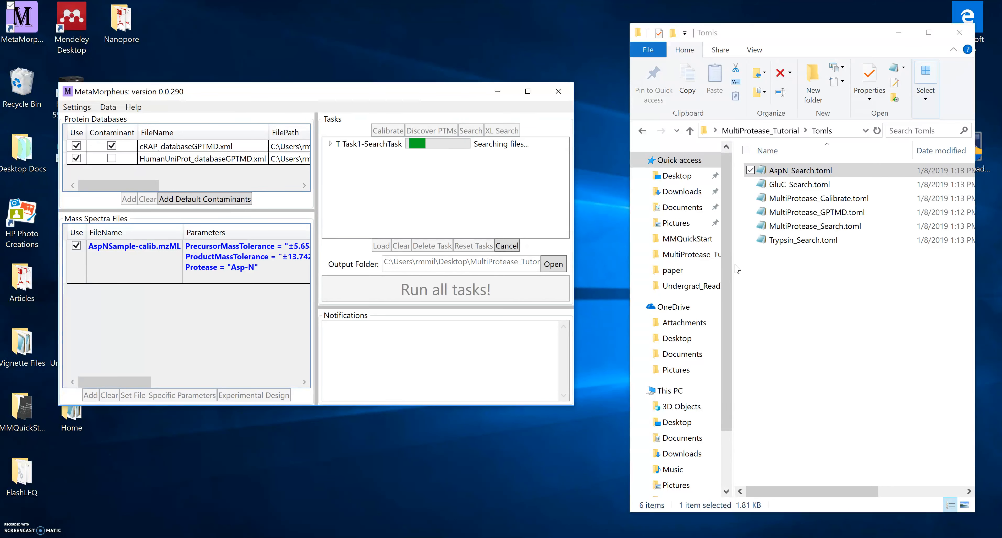
pyautogui.click(113, 498)
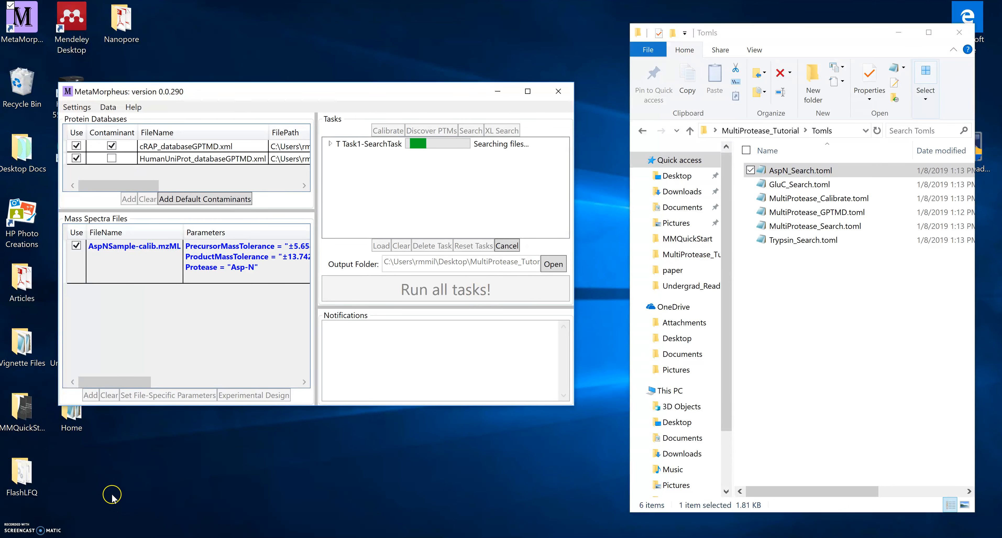